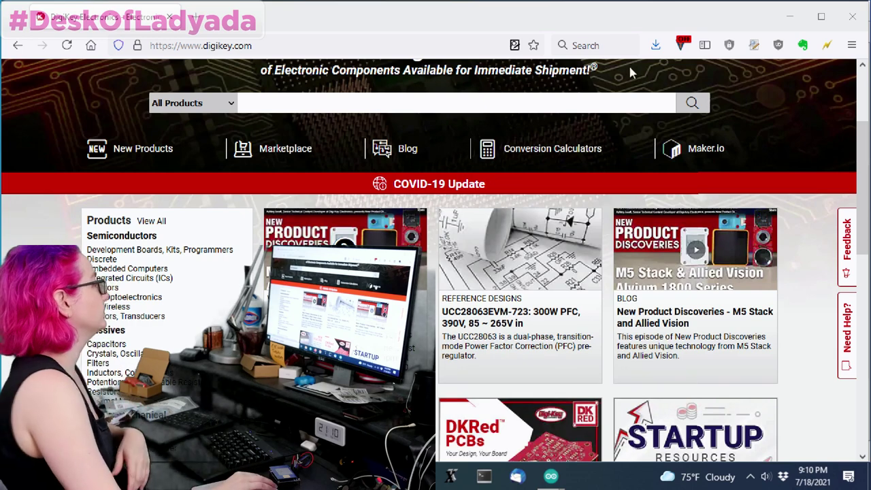
Search all products for "fan" and open the DC Brushless Fans (BLDC) category
click(496, 105)
text(fa)
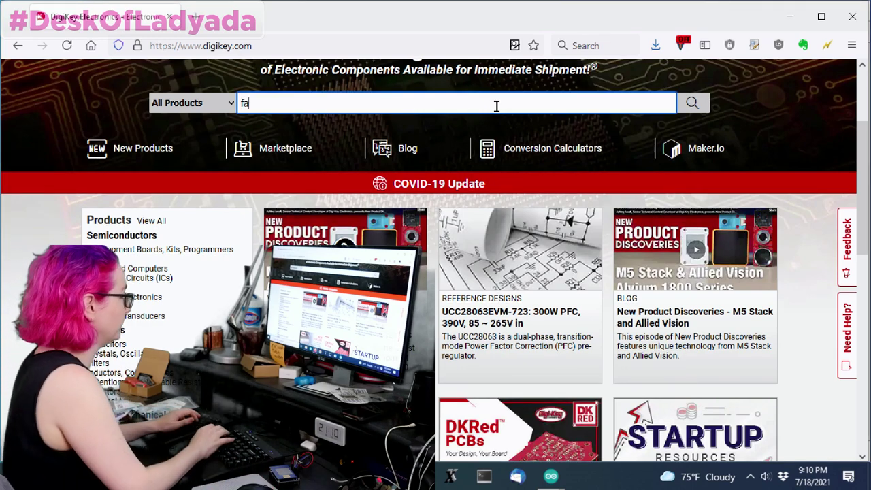
text(n)
key(Return)
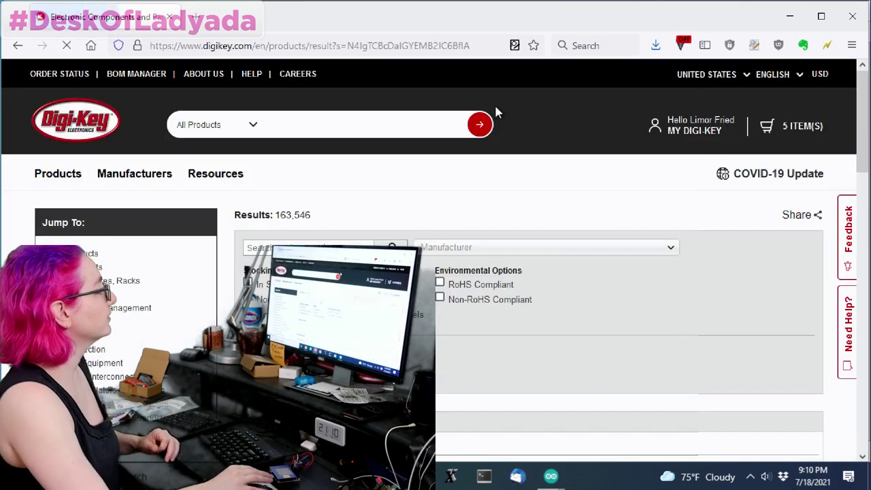
scroll(640, 325, down, 5)
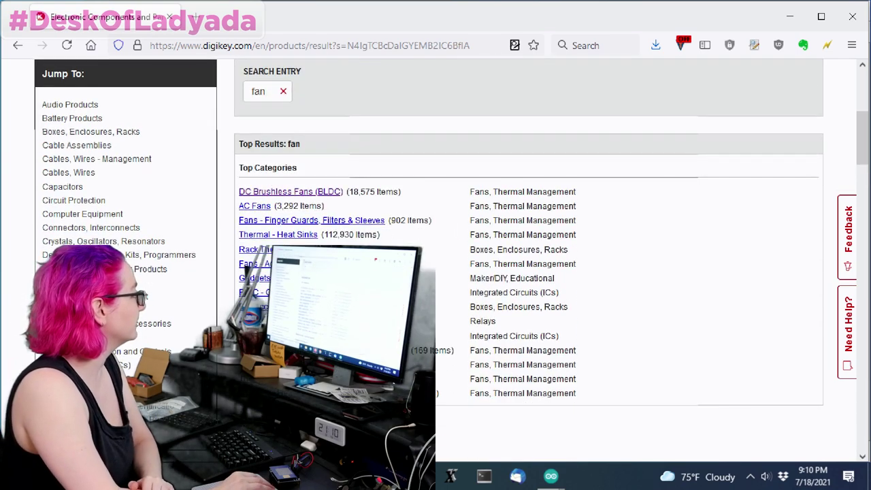
scroll(430, 239, down, 2)
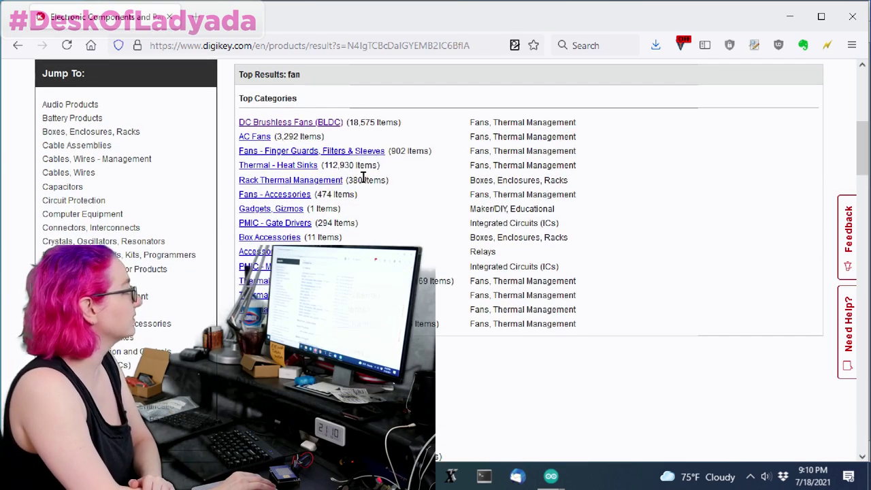
click(318, 128)
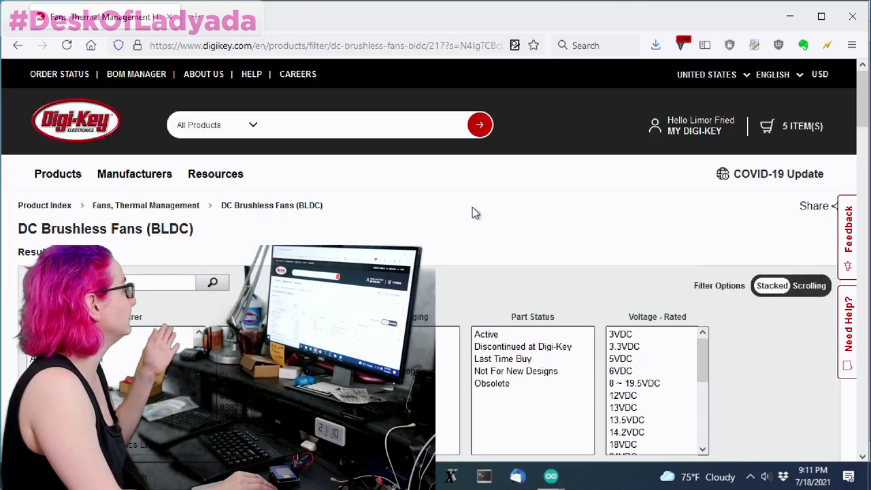
Filter the fans to Active part status and In Stock items, and apply the filters
scroll(760, 225, down, 3)
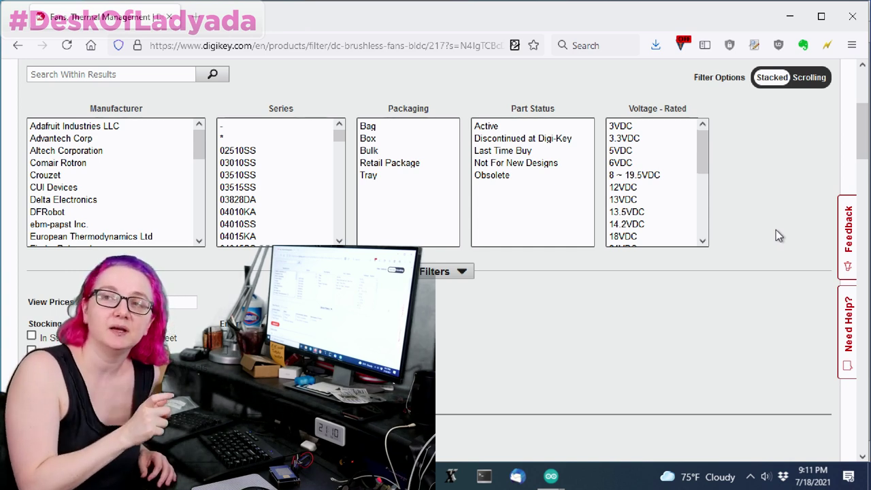
click(548, 128)
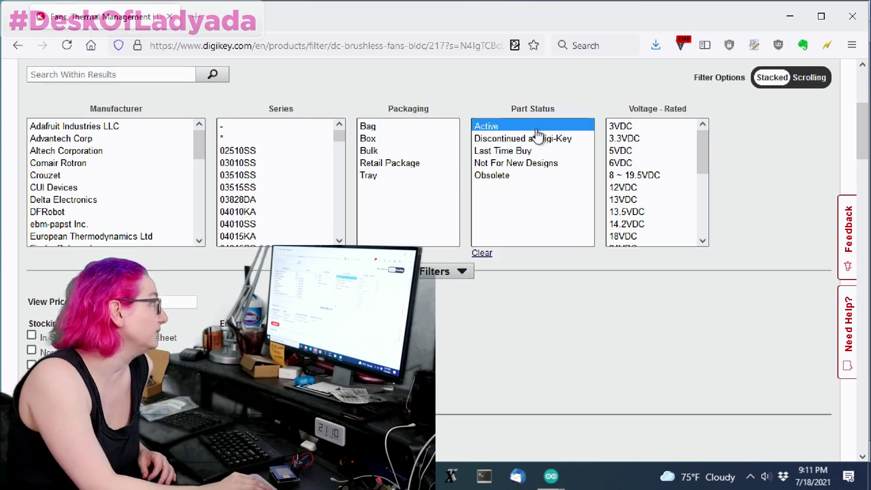
scroll(50, 183, down, 3)
click(56, 130)
Show the additional filters, choose 24VDC as the rated voltage and apply it
scroll(569, 252, up, 2)
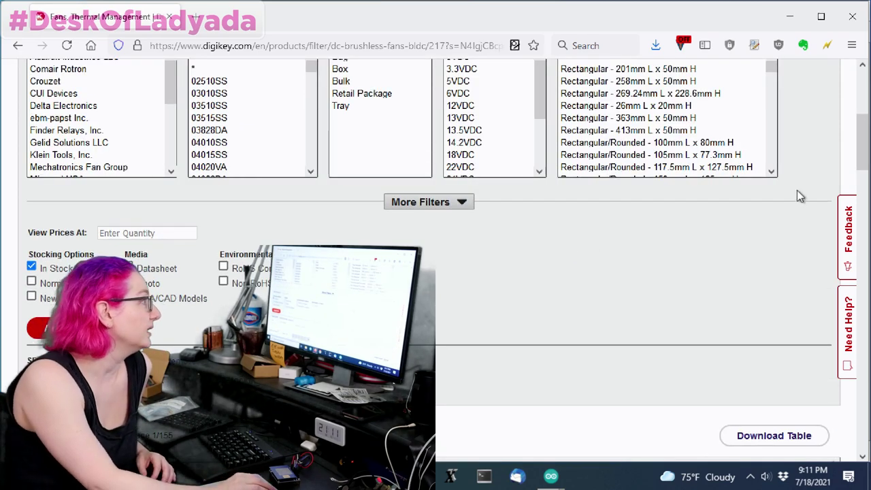
scroll(753, 312, up, 1)
click(447, 272)
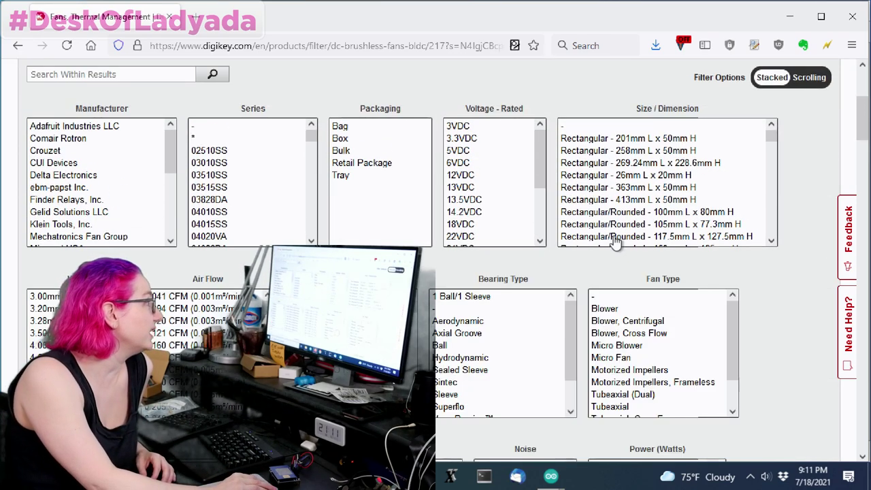
drag(539, 167, 540, 207)
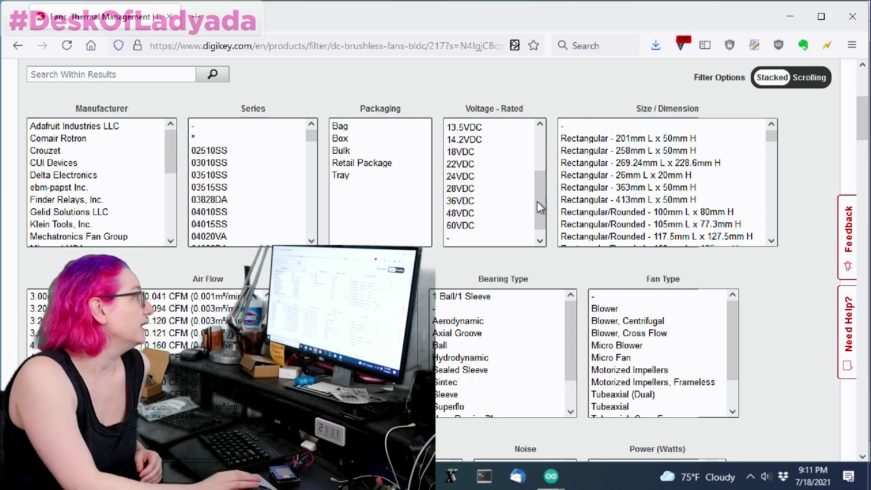
click(486, 177)
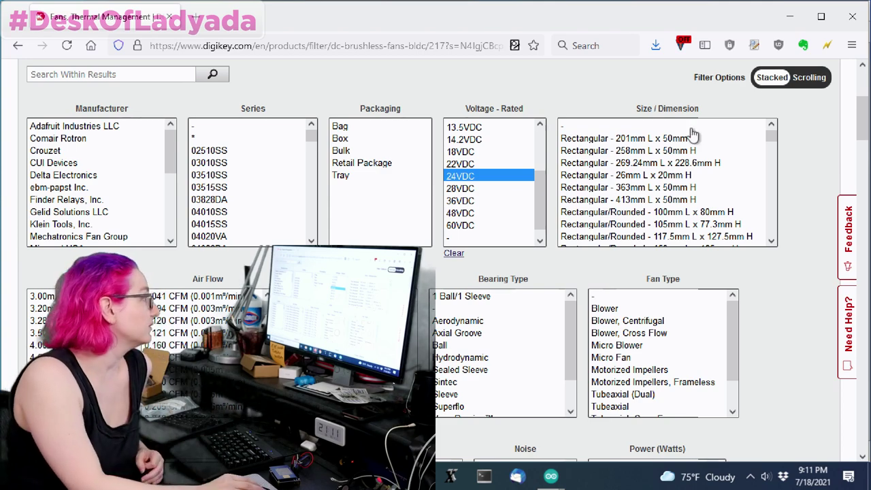
scroll(484, 169, down, 10)
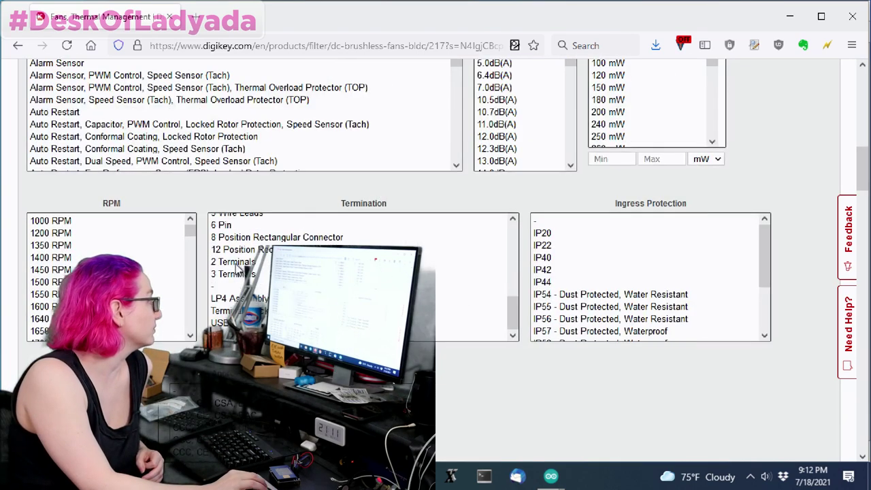
scroll(486, 311, down, 4)
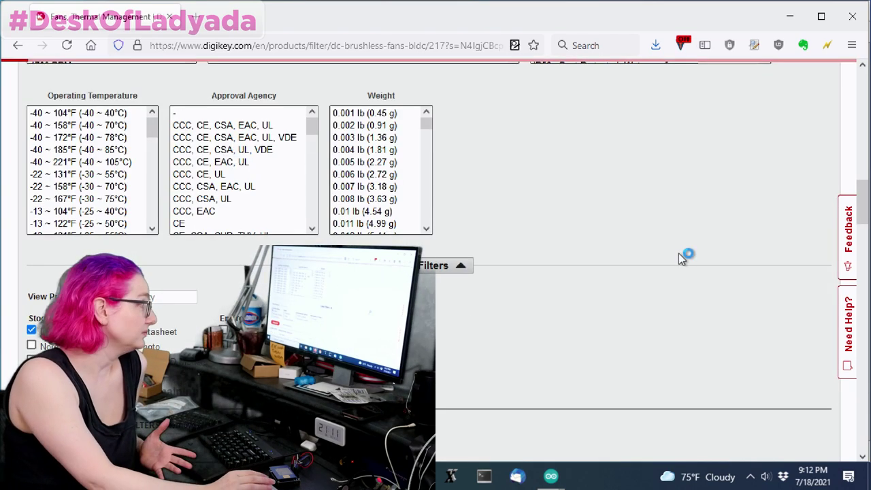
Browse the 24 V fan results and enlarge product photos to compare the fan shapes
scroll(679, 257, down, 10)
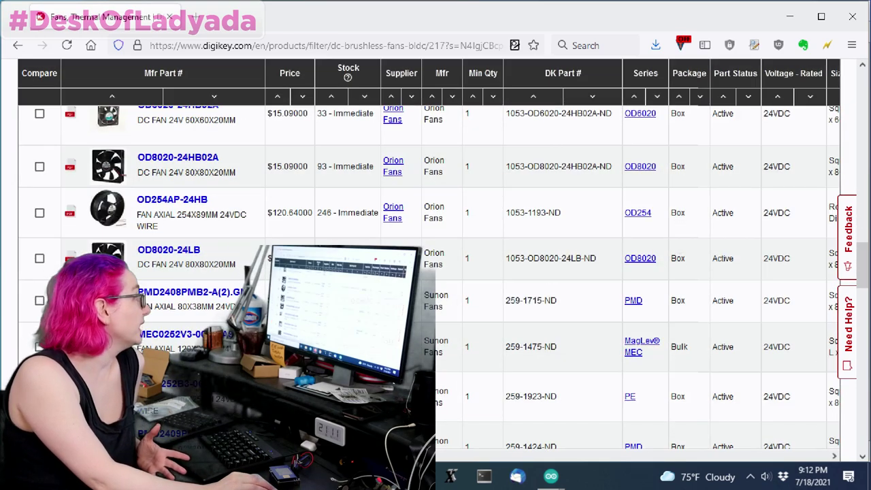
mouse_move(119, 211)
mouse_move(116, 158)
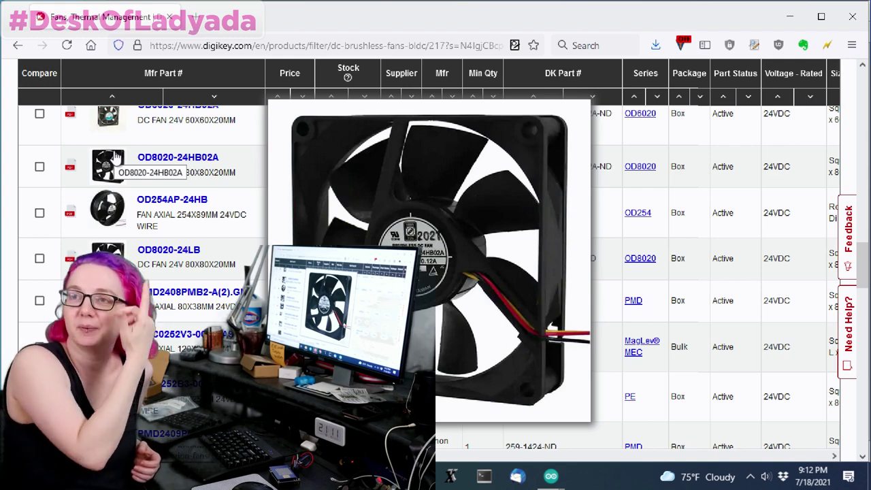
scroll(118, 184, down, 3)
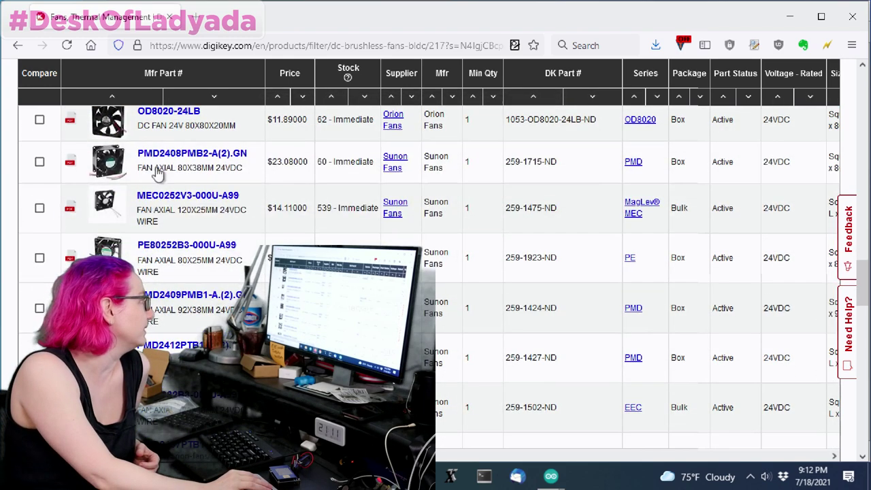
scroll(117, 208, down, 3)
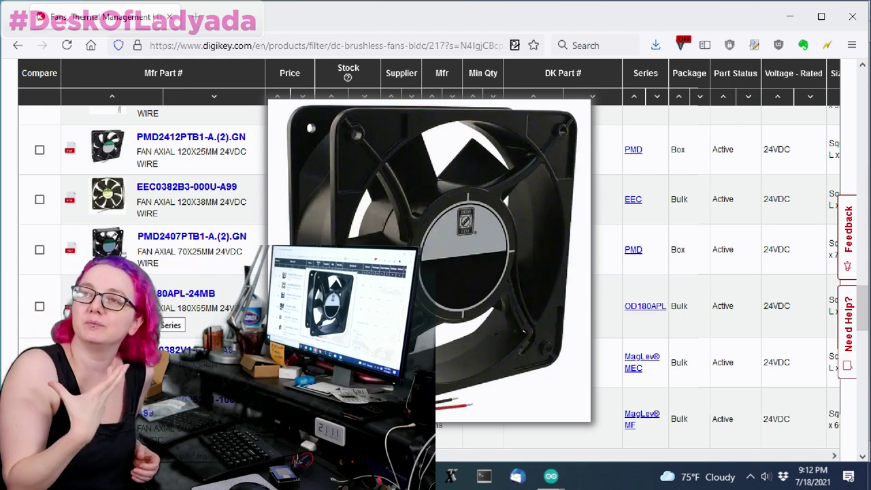
scroll(436, 279, down, 10)
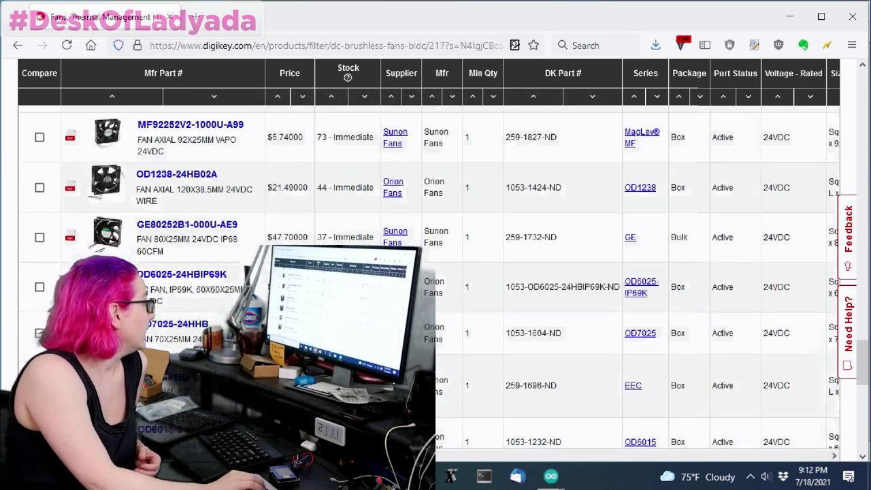
scroll(436, 273, down, 3)
scroll(436, 272, up, 3)
scroll(435, 273, down, 5)
Limit the fan type to Blower and apply the filter
scroll(436, 272, up, 15)
scroll(477, 281, up, 4)
scroll(370, 197, up, 2)
scroll(571, 154, up, 2)
scroll(571, 154, up, 5)
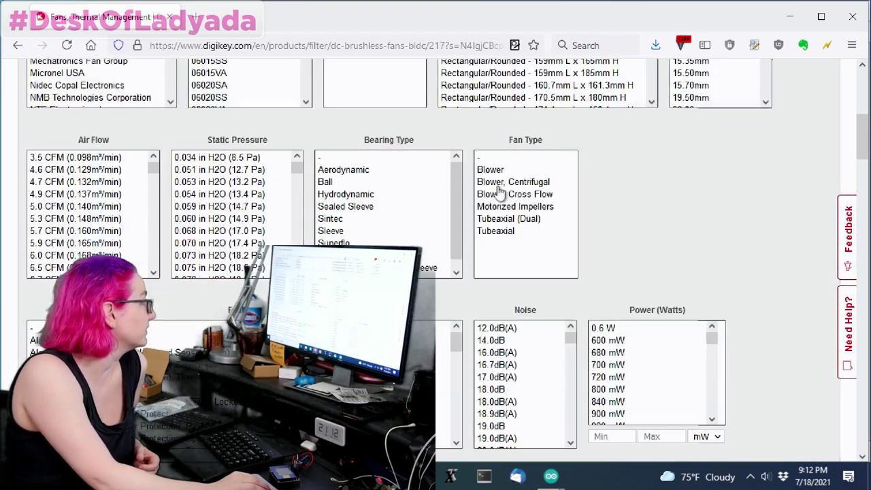
click(521, 238)
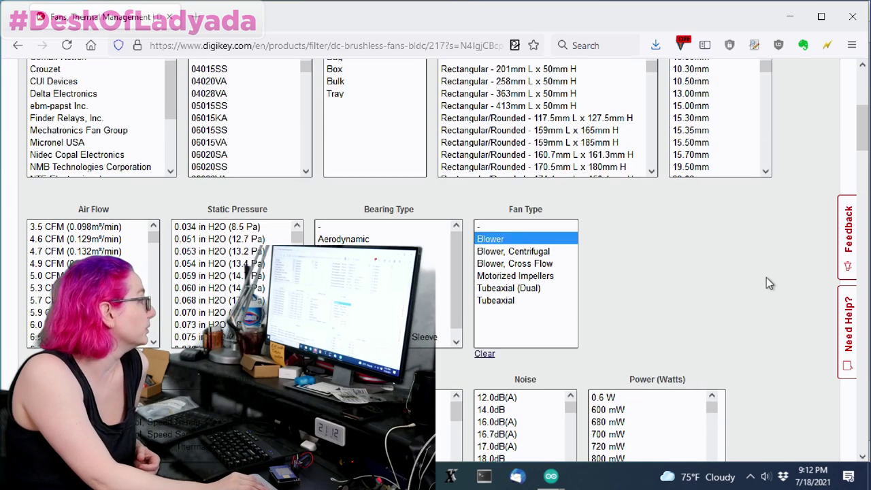
scroll(766, 278, down, 6)
scroll(767, 277, down, 3)
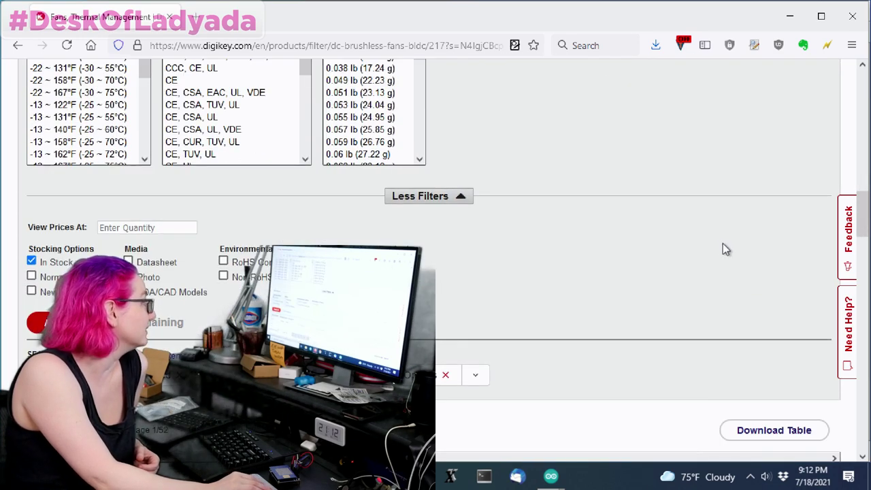
Examine the blower fan results and their enlarged product photos
scroll(689, 227, down, 5)
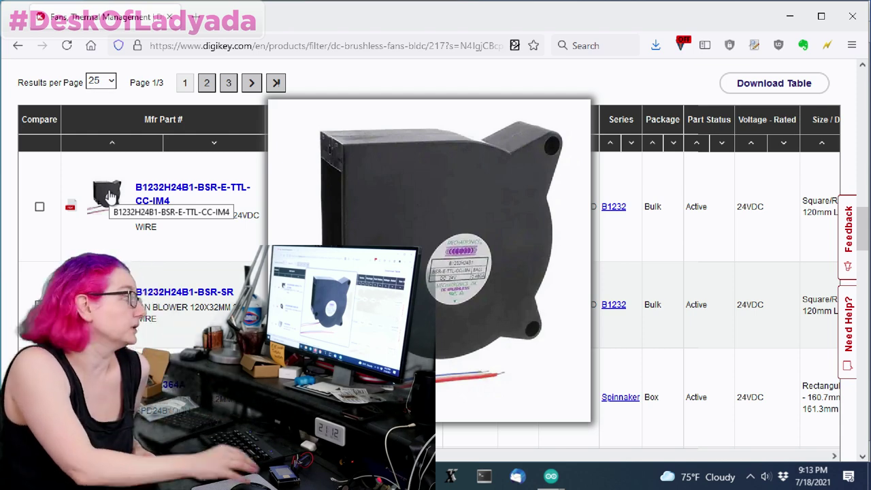
scroll(109, 174, down, 3)
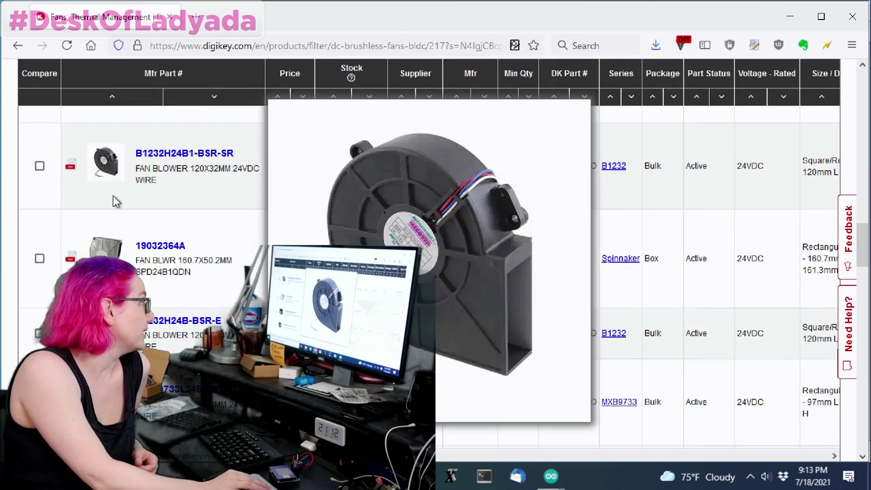
mouse_move(109, 255)
scroll(116, 255, down, 1)
scroll(116, 255, down, 3)
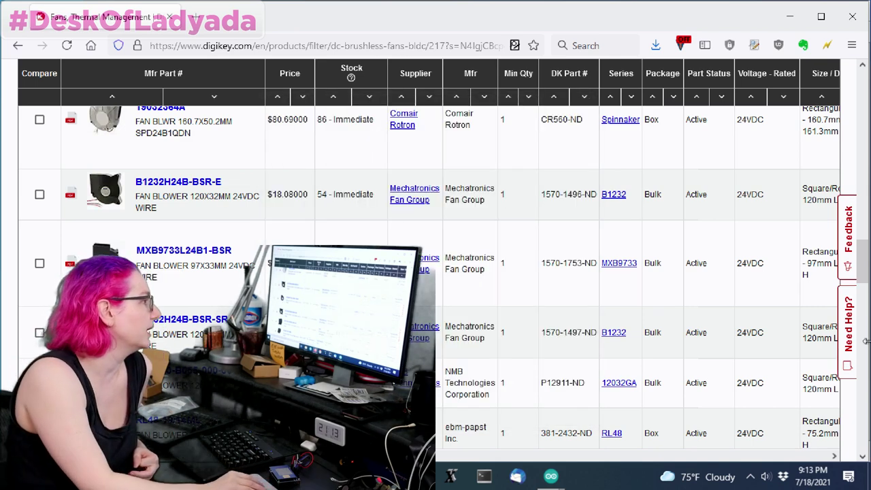
Clear the Blower selection, choose Tubeaxial (Dual) and Tubeaxial as fan types, and apply the filter
scroll(515, 138, up, 10)
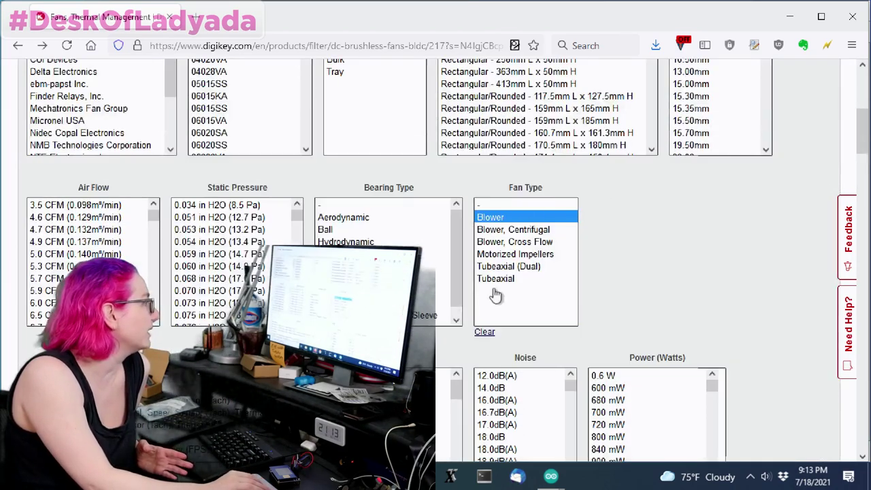
click(484, 331)
drag(541, 267, 537, 290)
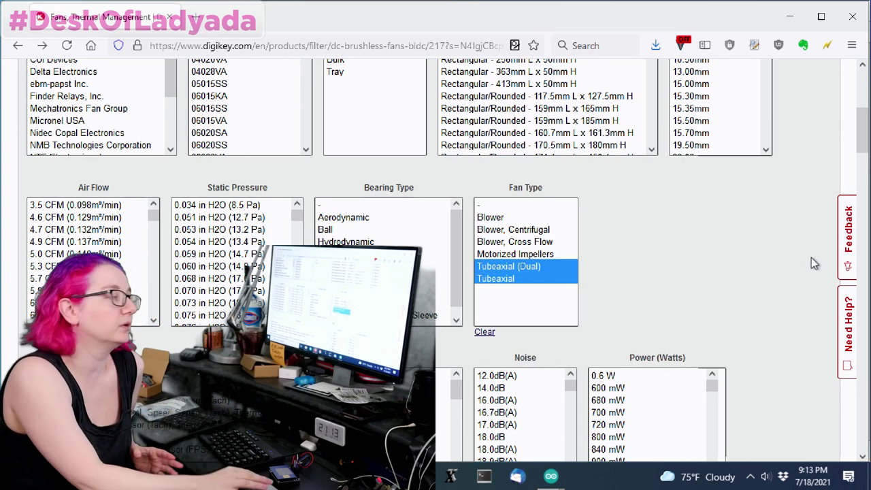
scroll(795, 252, down, 6)
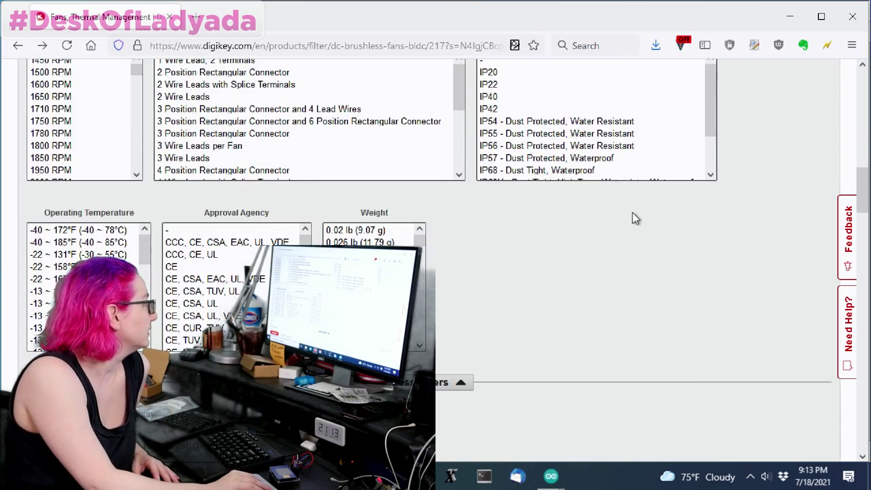
Check the remaining filter options and the list of tubeaxial fan results
scroll(729, 232, up, 7)
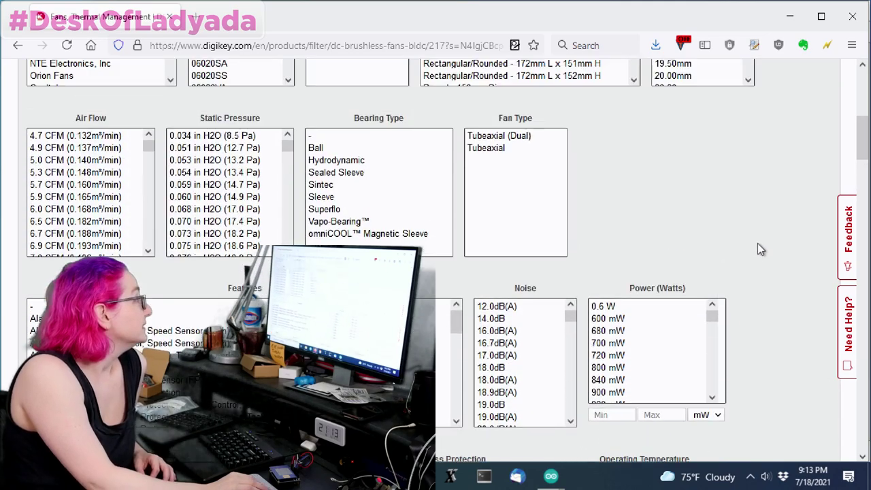
scroll(758, 243, up, 4)
scroll(778, 248, down, 5)
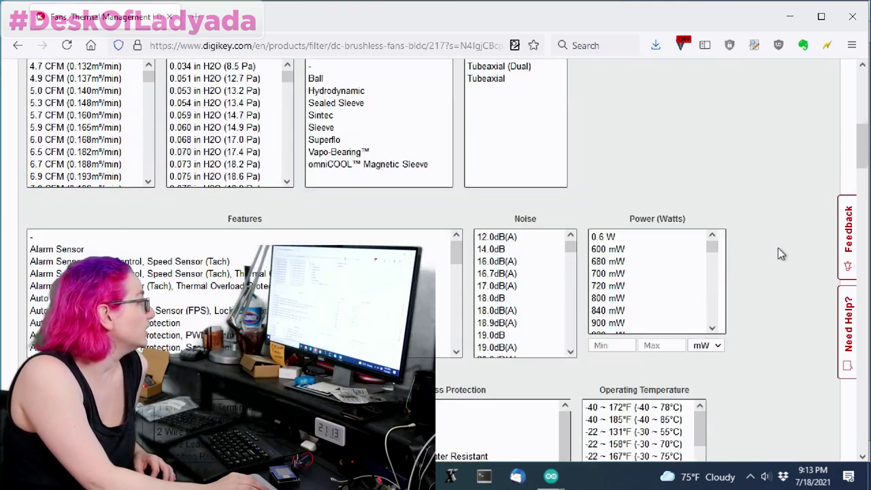
scroll(779, 249, down, 5)
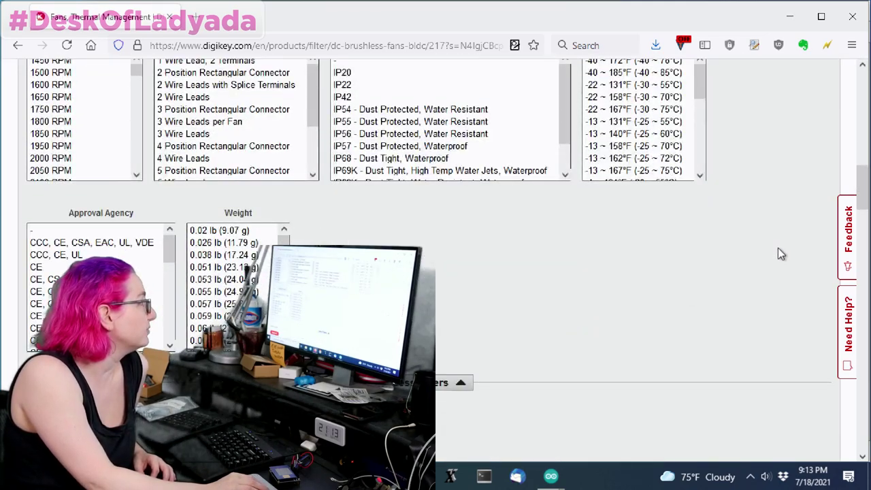
scroll(779, 248, down, 7)
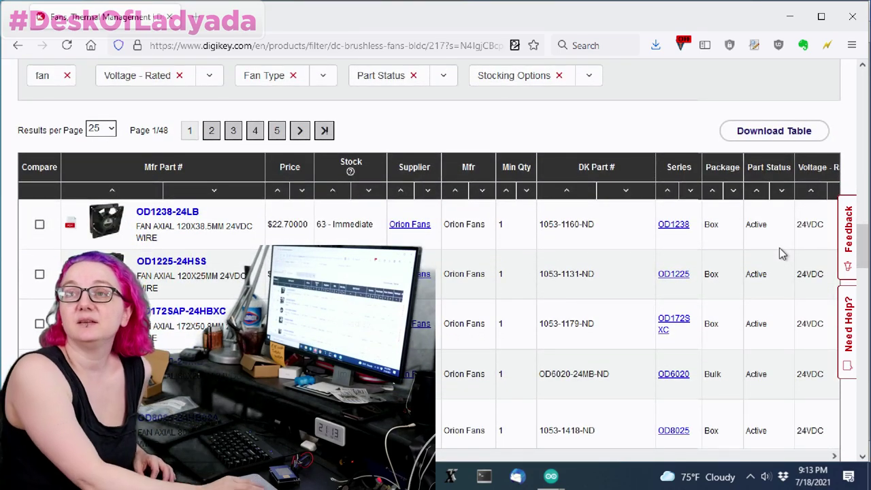
scroll(779, 248, down, 2)
Review the features, noise, power, air flow, size and width filter options for narrowing the tubeaxial fans further
scroll(677, 299, up, 10)
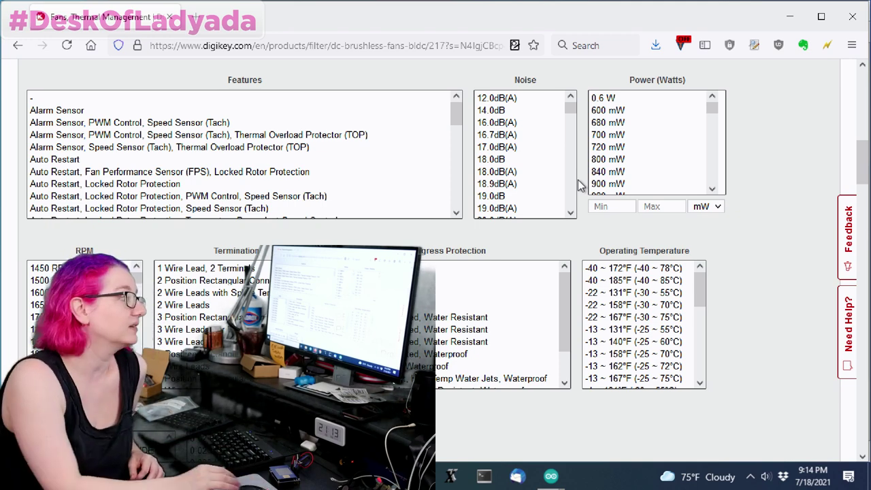
scroll(735, 252, down, 1)
scroll(732, 246, down, 1)
scroll(681, 218, up, 2)
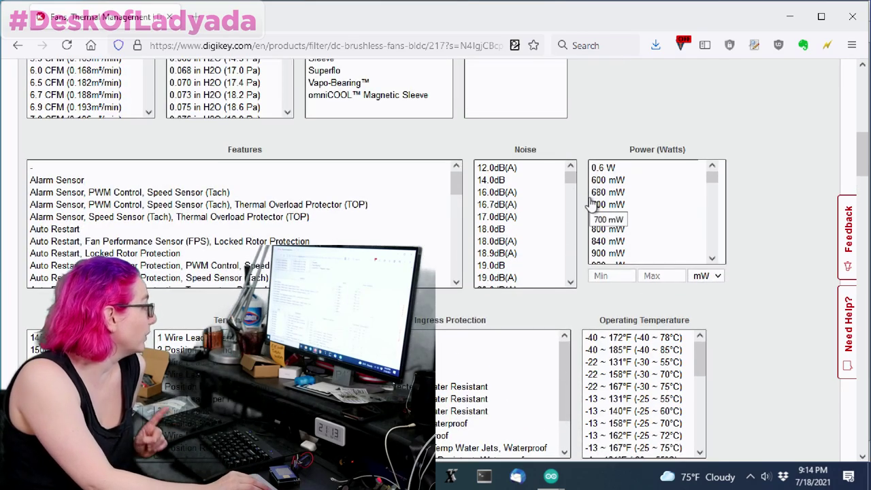
scroll(622, 201, up, 2)
scroll(622, 201, up, 1)
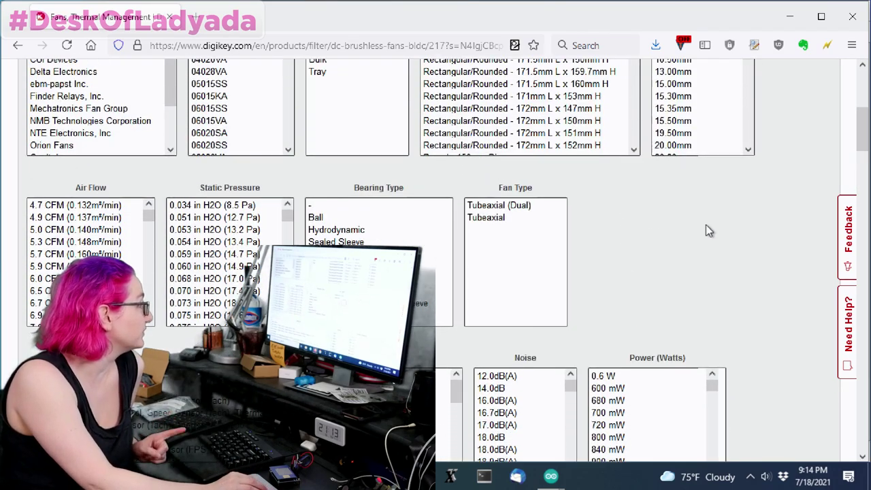
scroll(735, 239, up, 2)
scroll(767, 244, down, 1)
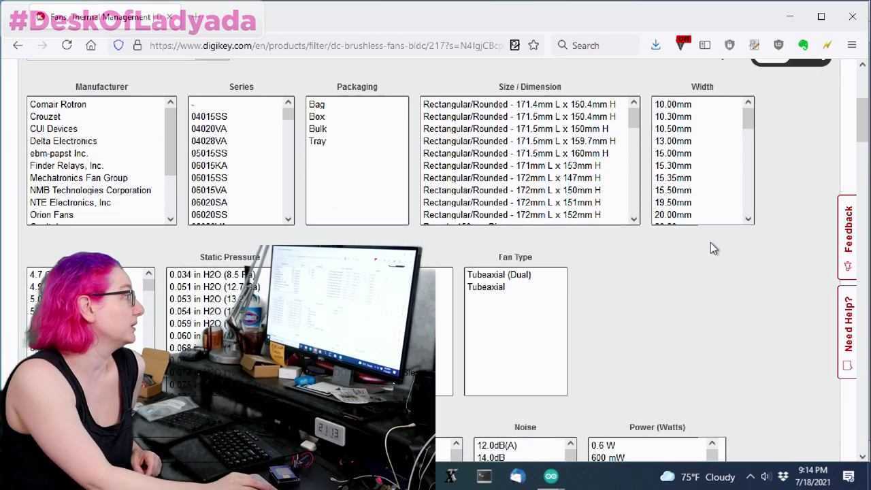
Select the square 40.1 mm and 40 mm sizes in the size filter and apply it to the fan list
drag(636, 108, 654, 182)
click(531, 160)
shift+click(538, 149)
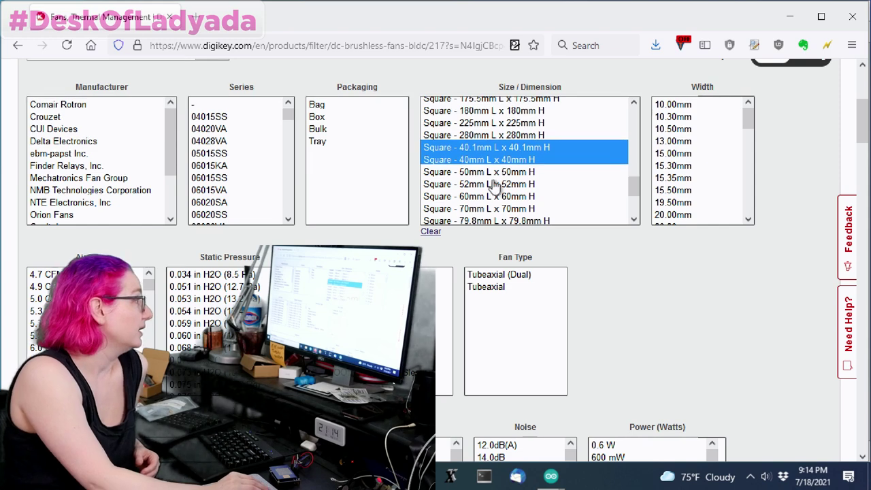
scroll(552, 178, down, 3)
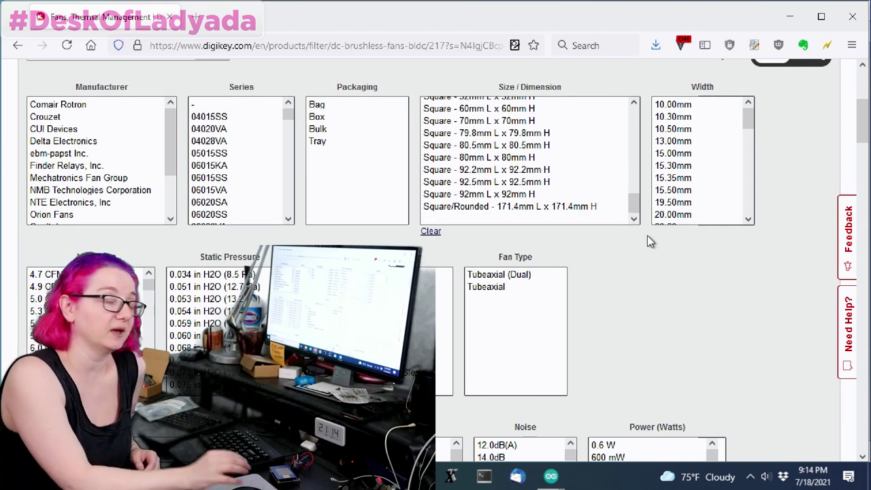
scroll(749, 208, down, 3)
scroll(788, 209, down, 6)
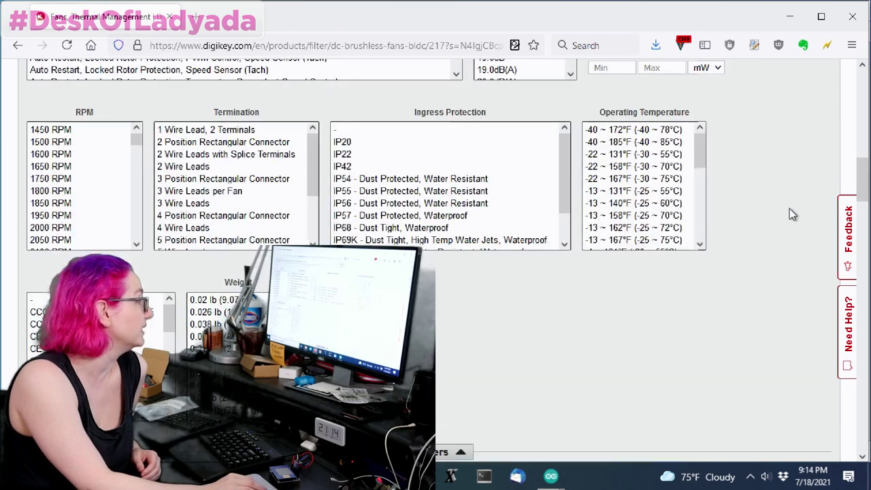
scroll(790, 209, down, 3)
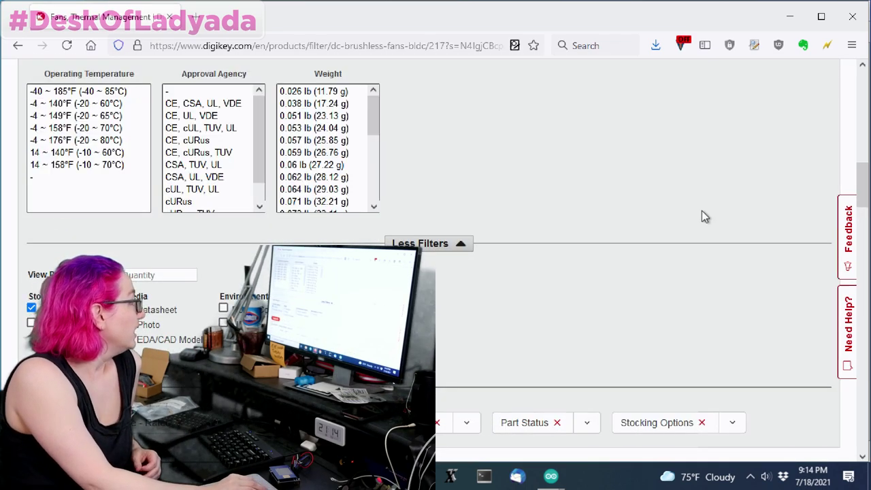
scroll(705, 216, down, 3)
scroll(705, 216, down, 1)
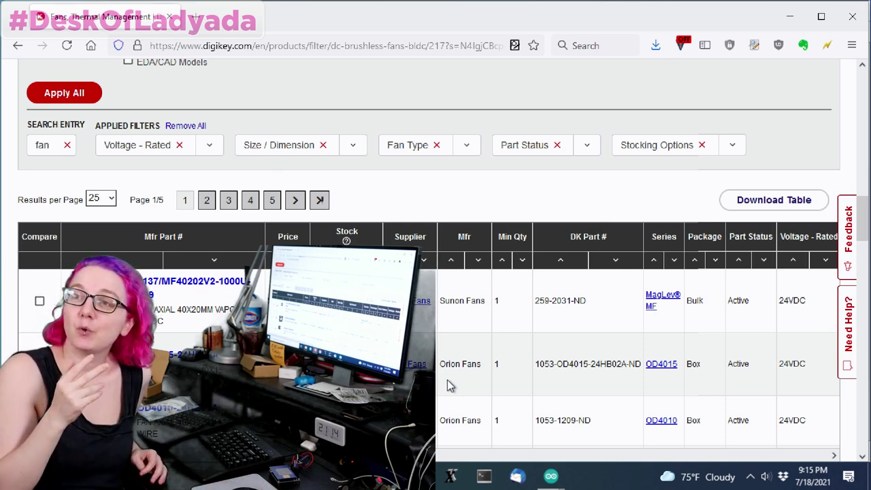
Sort the 40 mm fan results by noise in ascending order and check the quietest fan's noise and speed
scroll(446, 371, down, 3)
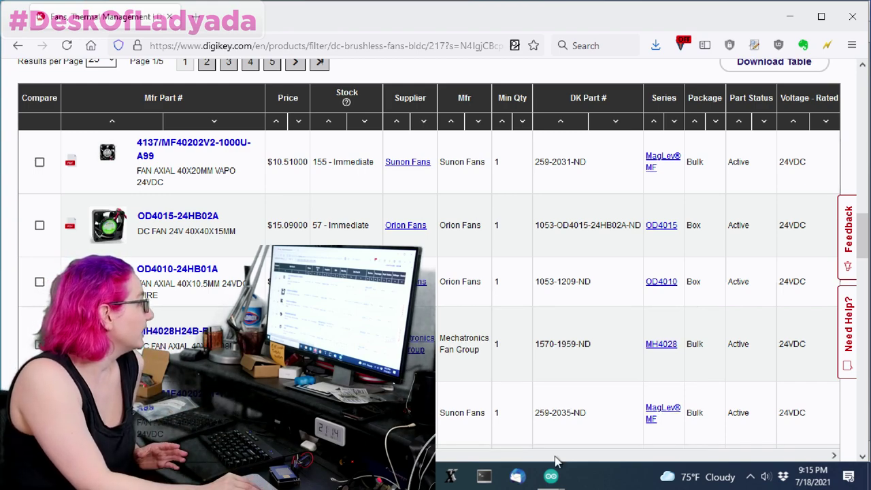
drag(555, 455, 697, 453)
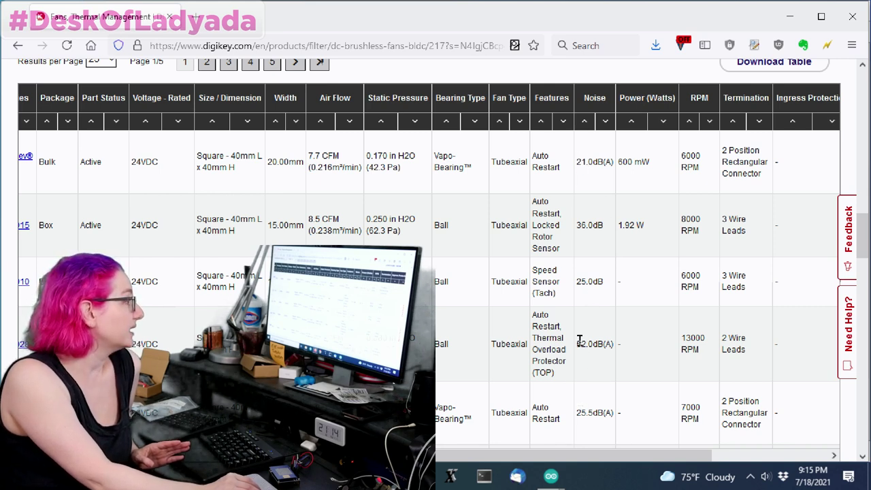
drag(579, 340, 604, 357)
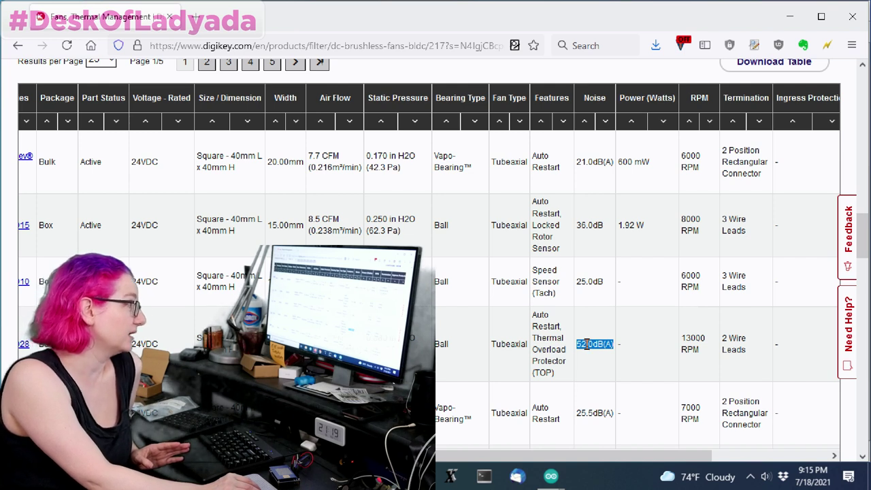
drag(579, 159, 608, 161)
click(602, 135)
click(585, 123)
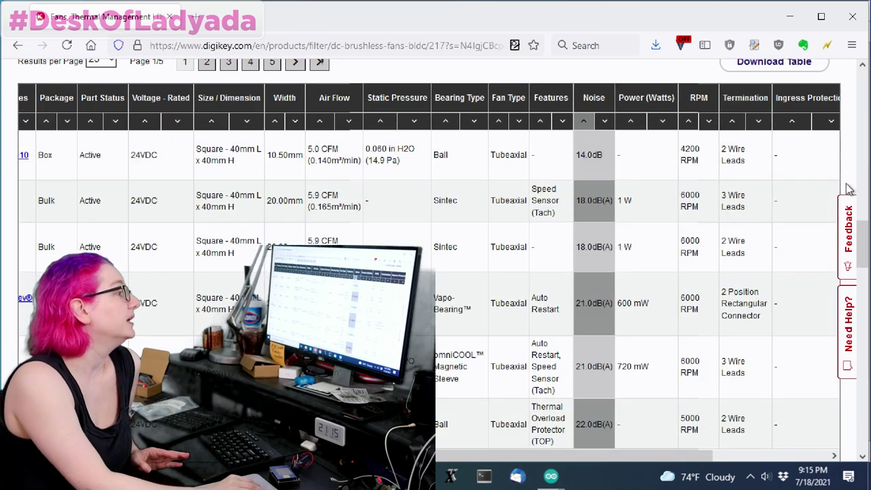
double_click(577, 155)
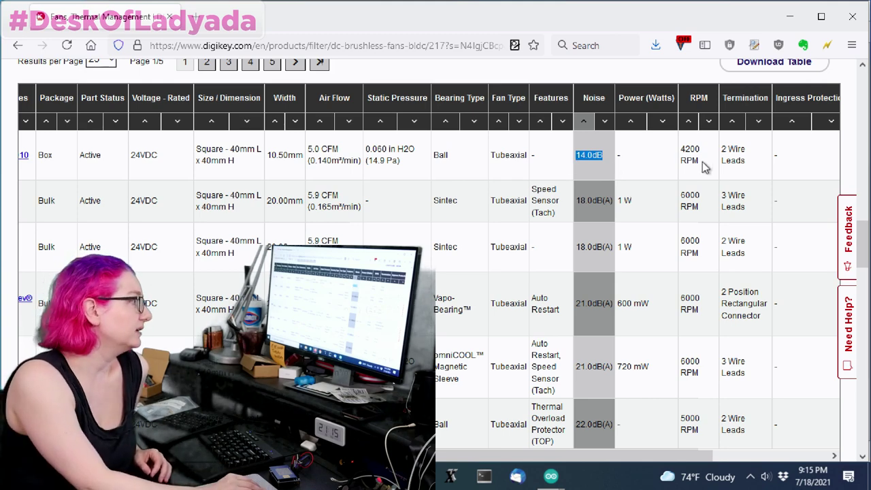
drag(704, 167, 683, 156)
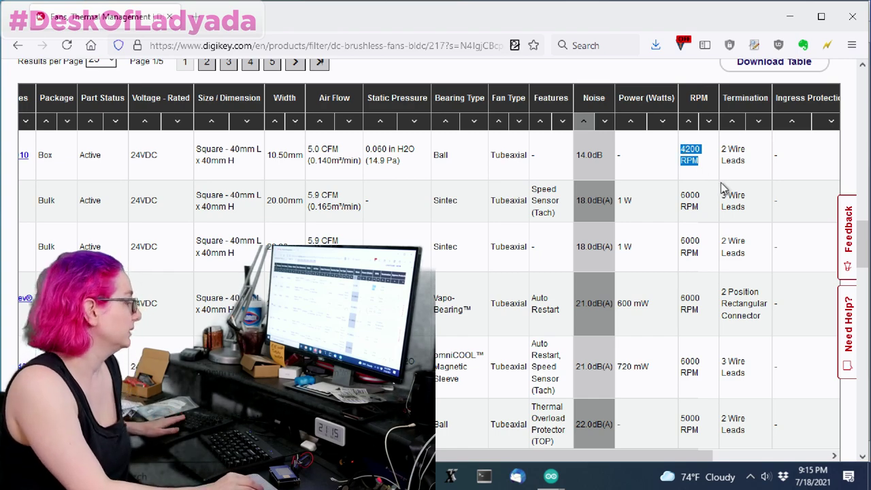
Enlarge the page to 110% and sort the fan results by noise in descending order
key(ctrl+plus)
scroll(728, 218, down, 2)
scroll(523, 255, right, 3)
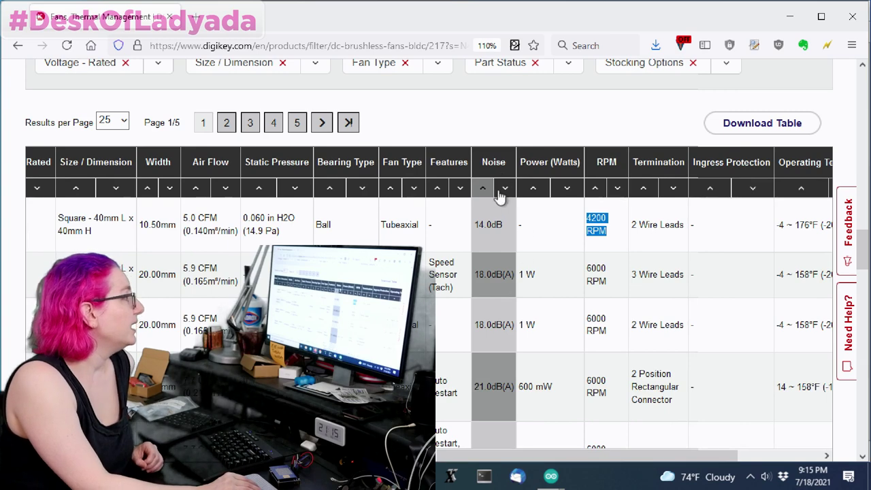
click(504, 189)
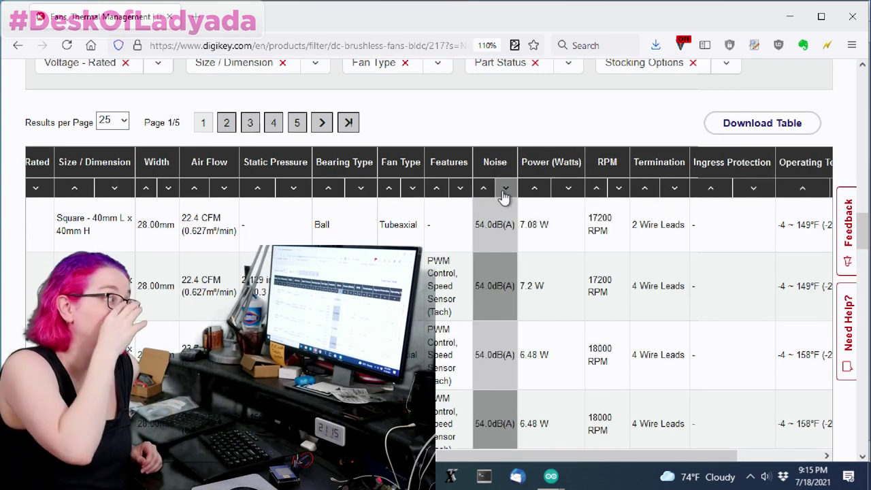
Examine the speed, power, static pressure and air flow of the loudest fans
drag(594, 223, 633, 229)
drag(588, 349, 613, 354)
drag(546, 286, 529, 287)
click(666, 308)
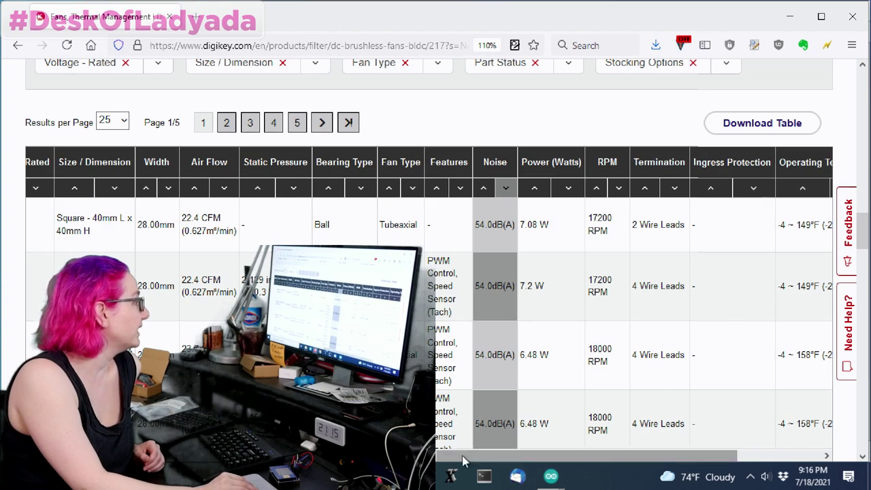
drag(467, 455, 369, 456)
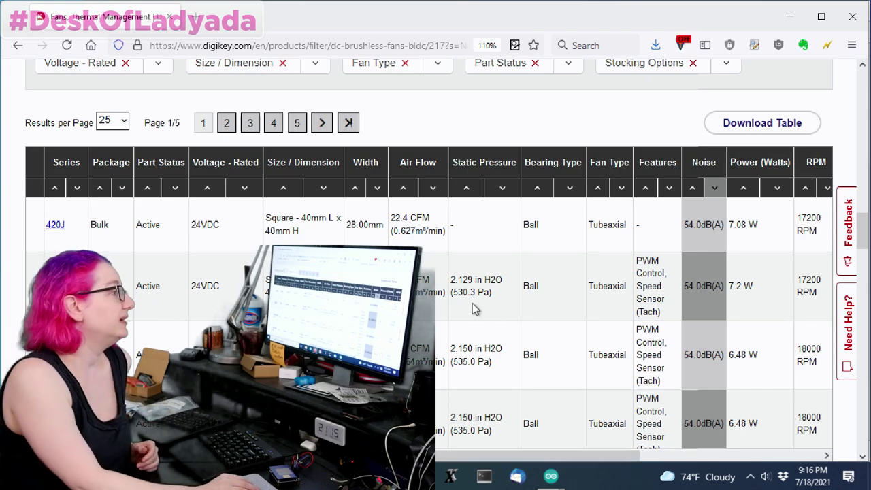
drag(514, 456, 469, 457)
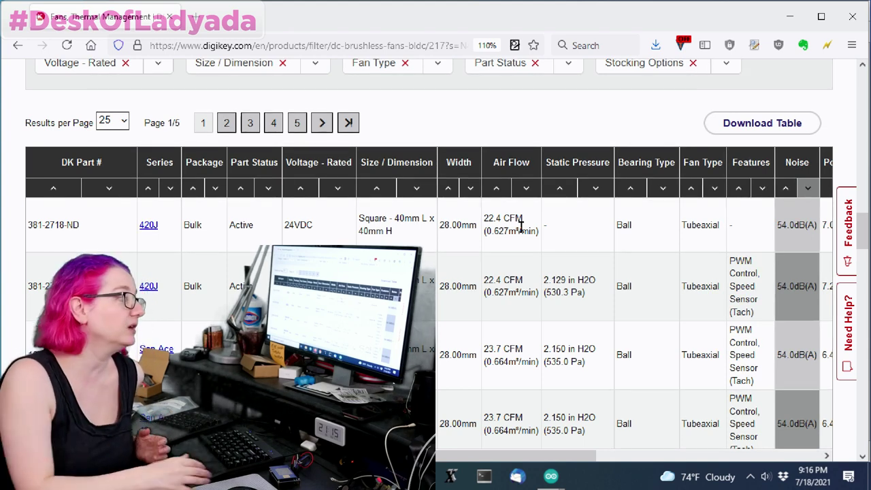
Sort the fans by noise from quietest to loudest again and compare the speed and air flow of the quietest ones
click(785, 189)
scroll(443, 463, right, 5)
scroll(439, 465, left, 5)
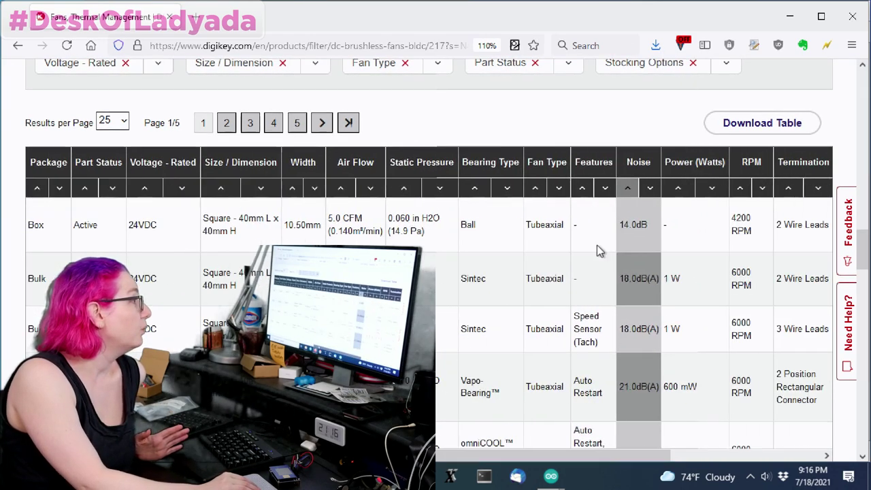
triple_click(740, 228)
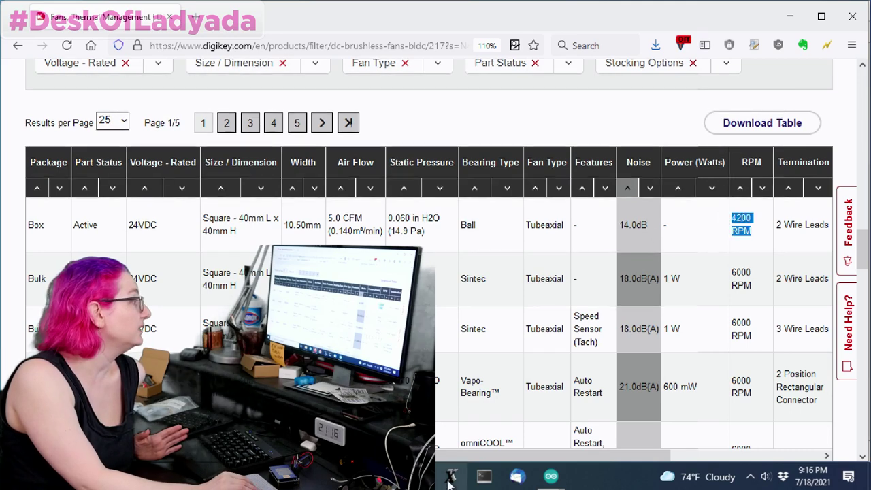
scroll(739, 228, left, 3)
scroll(741, 204, left, 2)
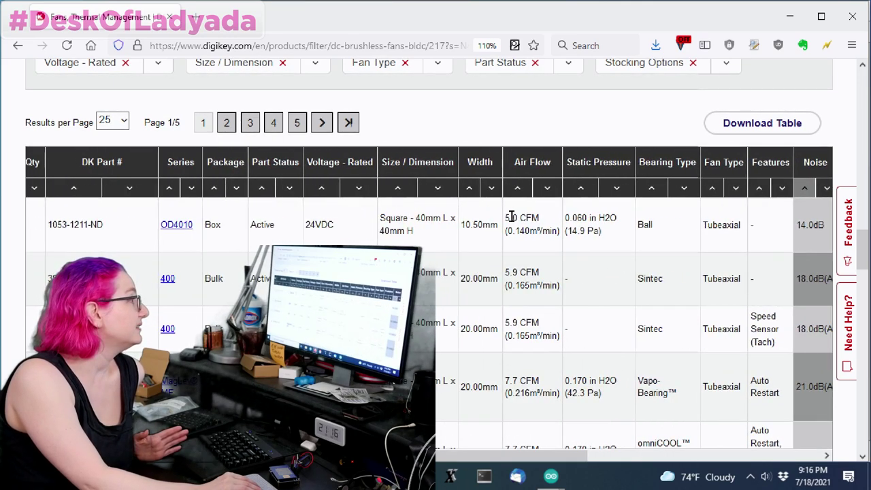
drag(505, 218, 560, 234)
drag(553, 456, 625, 455)
drag(686, 351, 630, 282)
click(635, 279)
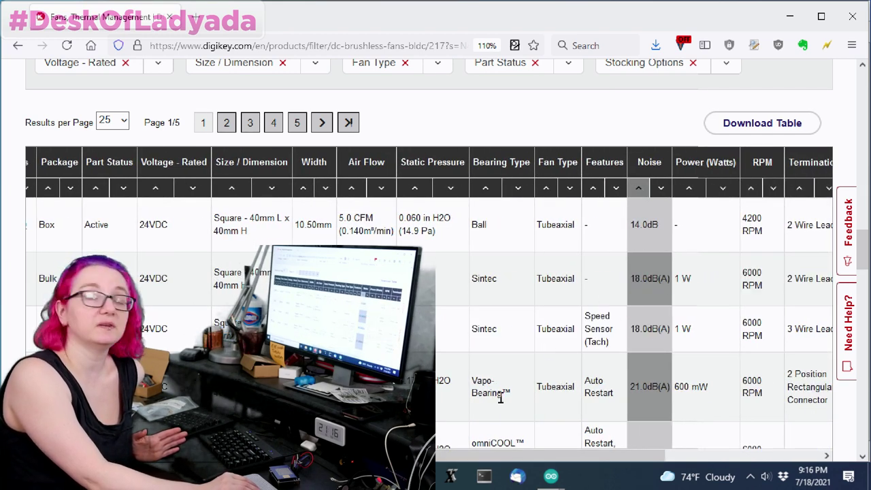
Return to the part number columns and view the enlarged photos of the quietest fans
drag(489, 460, 397, 460)
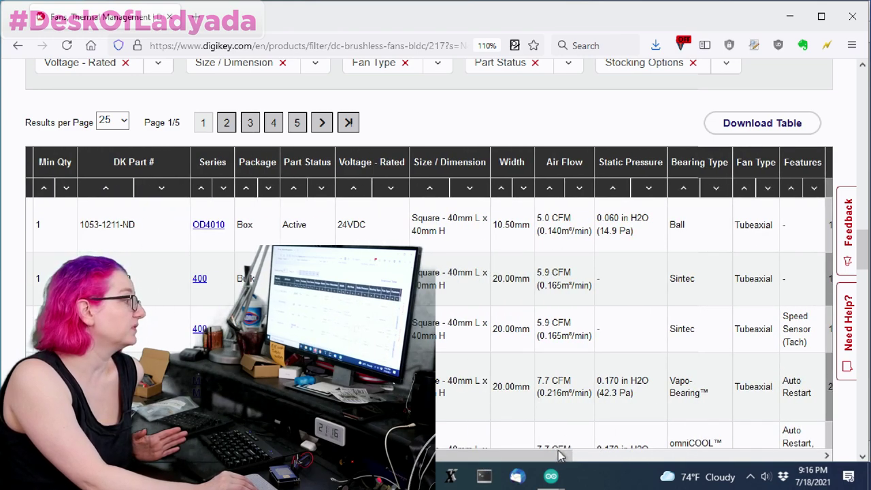
drag(561, 457, 422, 457)
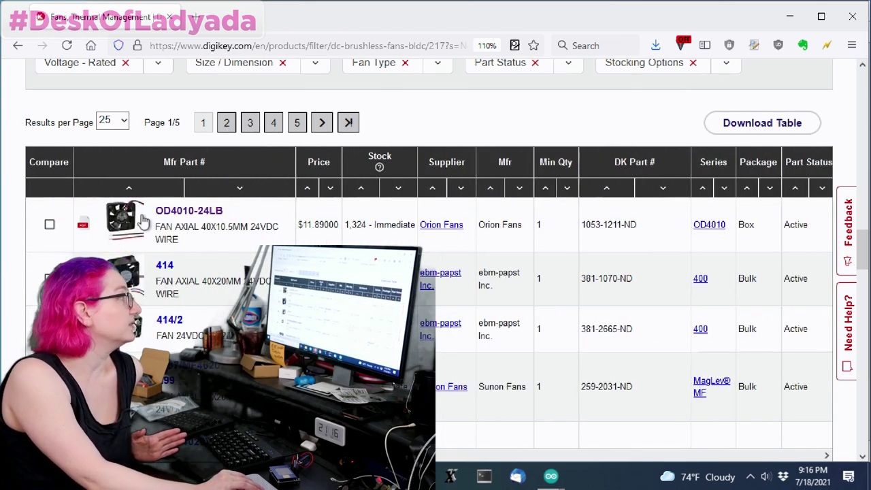
scroll(215, 220, down, 2)
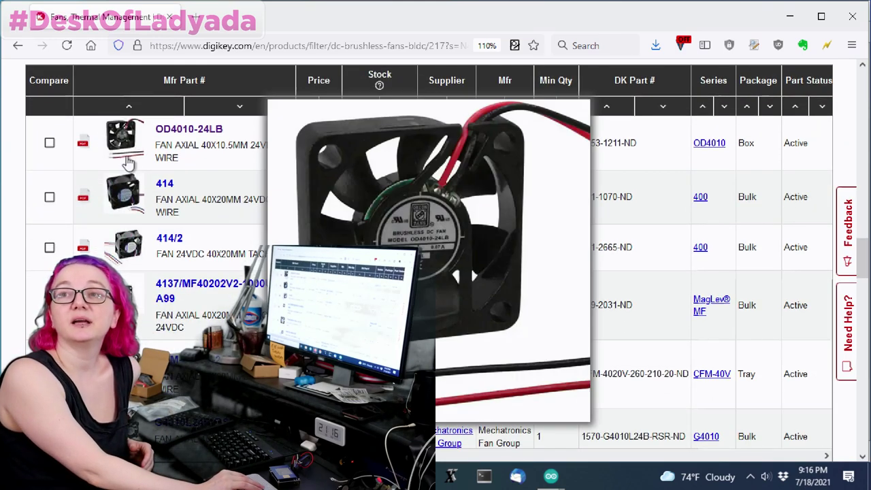
mouse_move(126, 220)
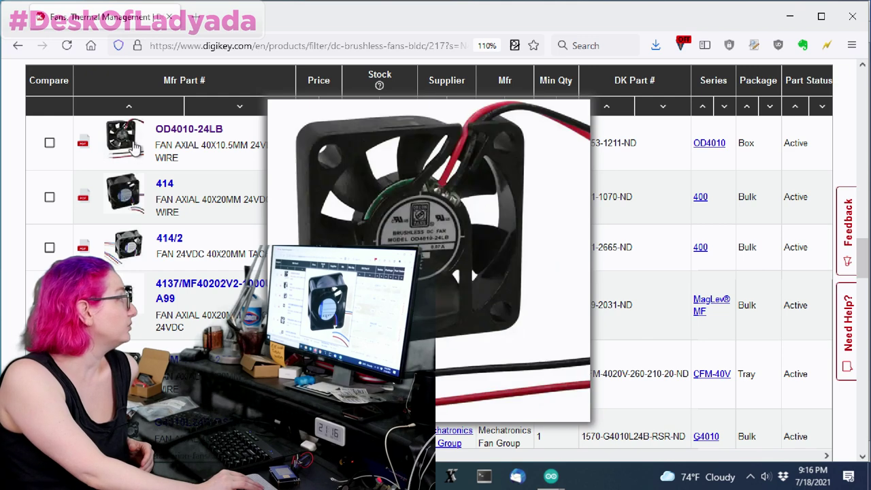
mouse_move(137, 249)
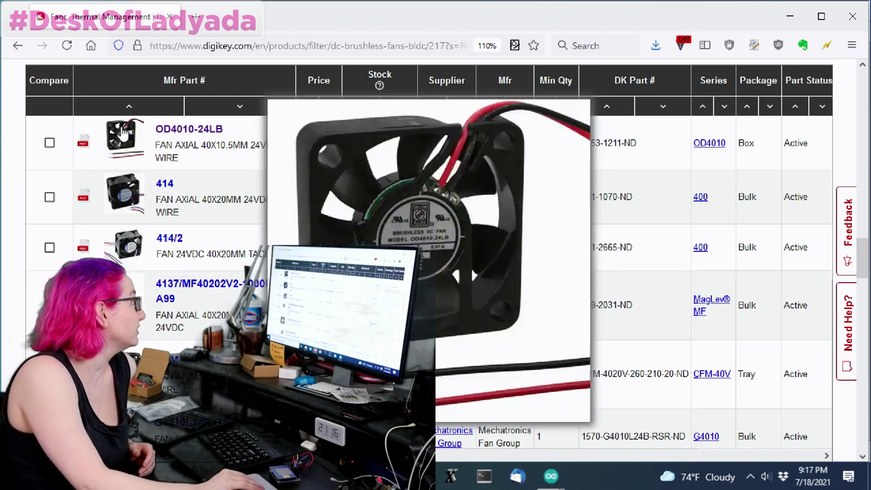
Open the product page of the OD4010-24LB fan and show its standard price breaks
click(216, 130)
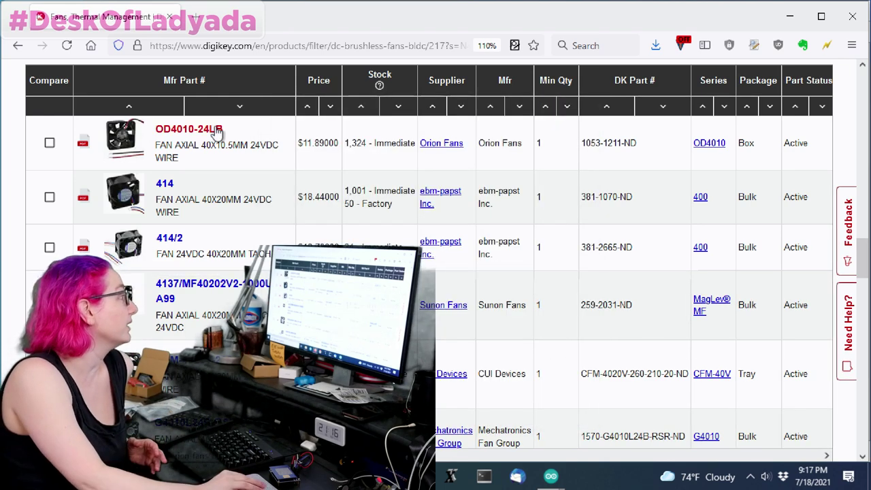
scroll(802, 230, down, 2)
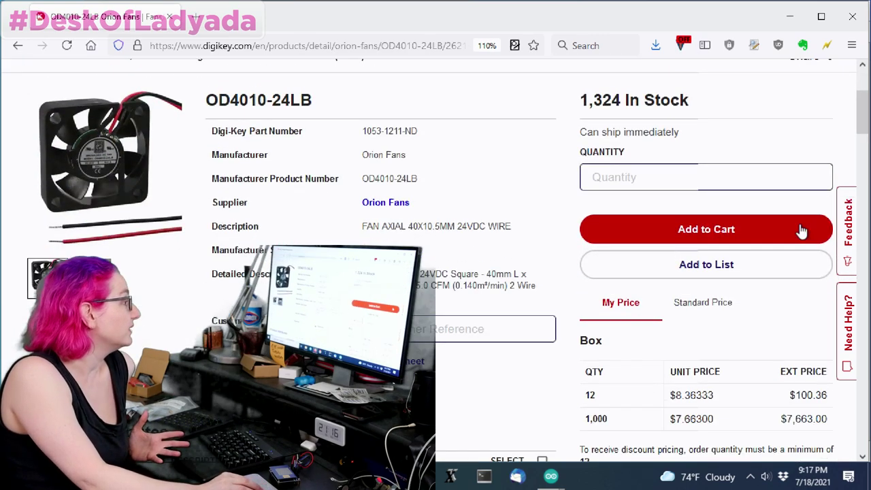
scroll(802, 235, up, 1)
click(705, 388)
scroll(748, 246, down, 3)
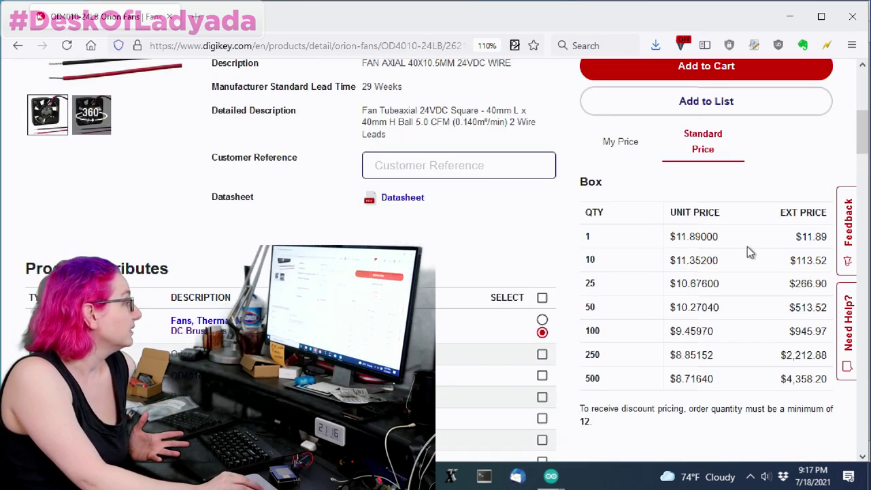
scroll(632, 276, up, 2)
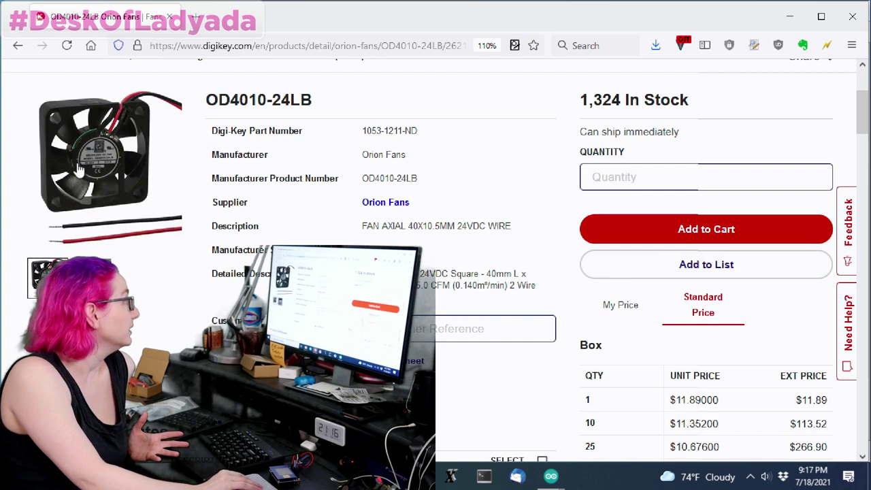
View the OD4010-24LB's enlarged photo and 360° view, close the viewer and check the stock quantity
click(95, 164)
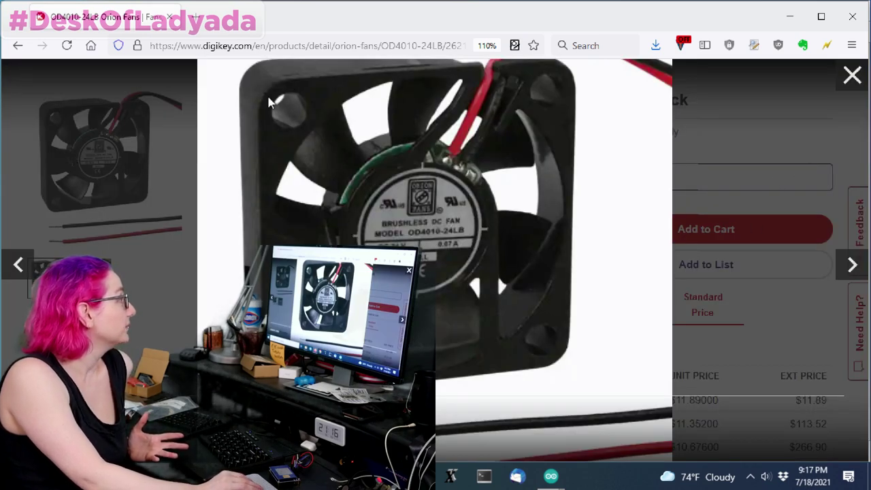
key(Right)
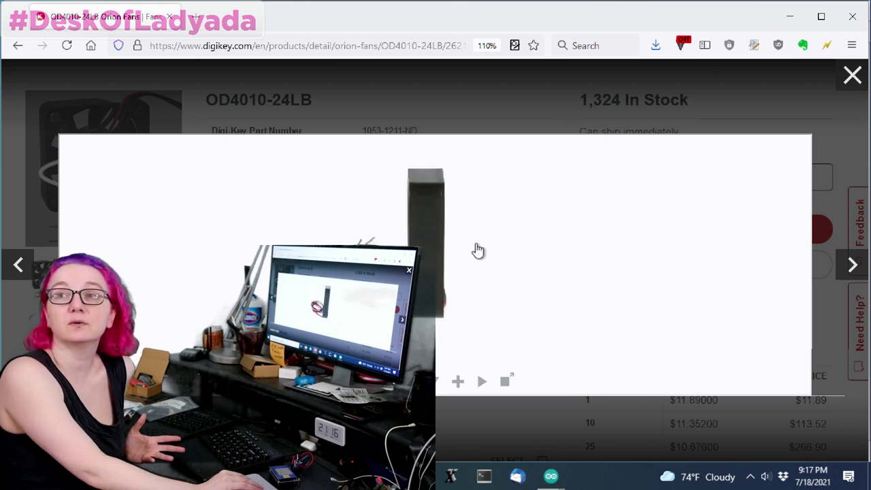
drag(475, 251, 419, 161)
click(681, 102)
drag(687, 101, 579, 97)
click(610, 157)
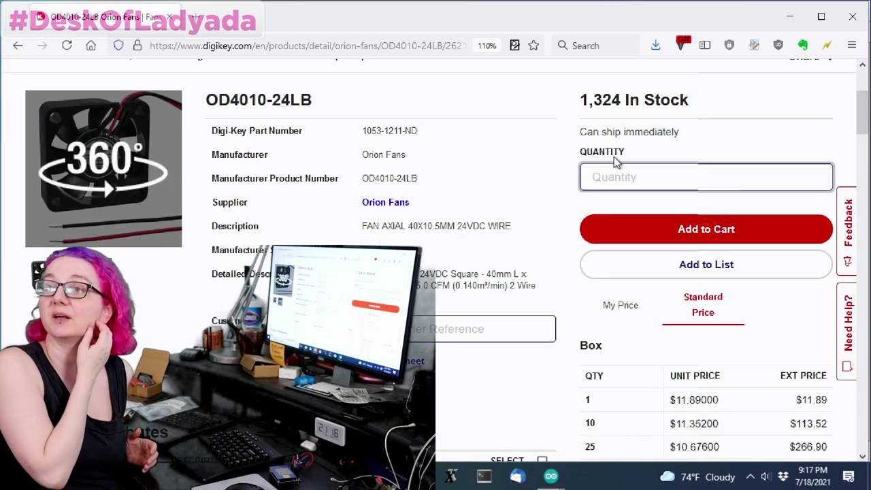